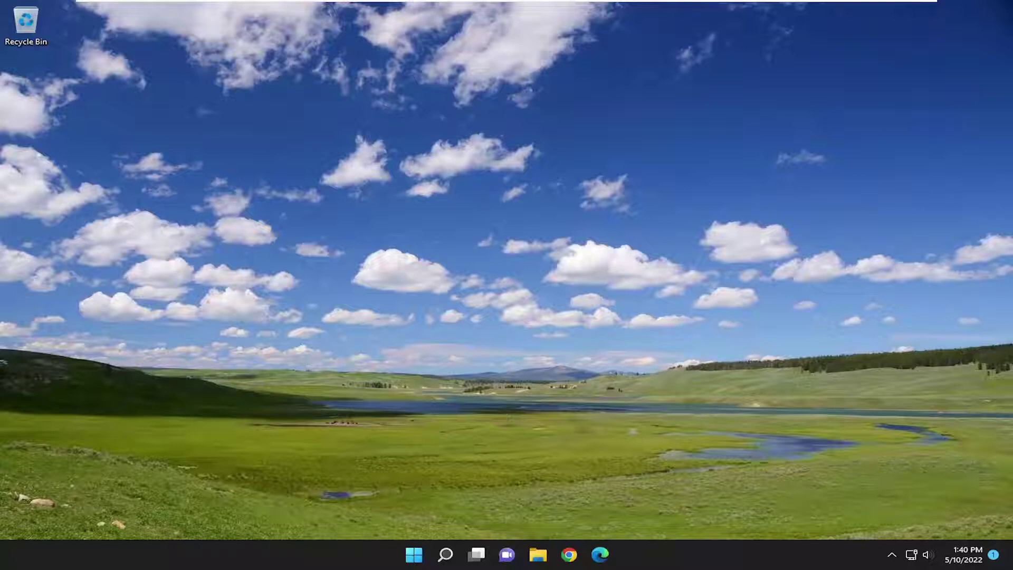
Launch Command Prompt from Windows Search with Run as administrator.
click(446, 554)
text(c)
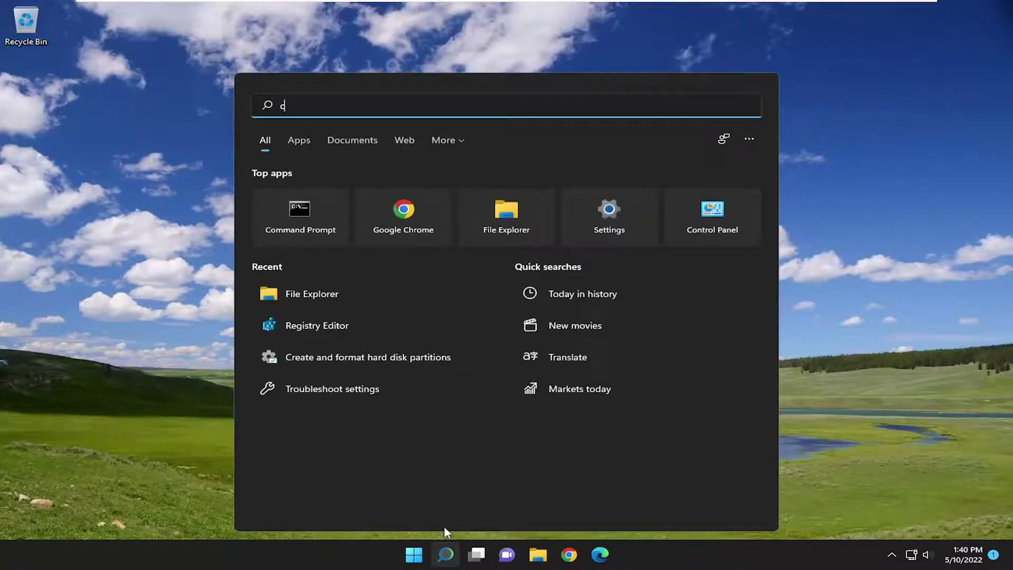
text(md)
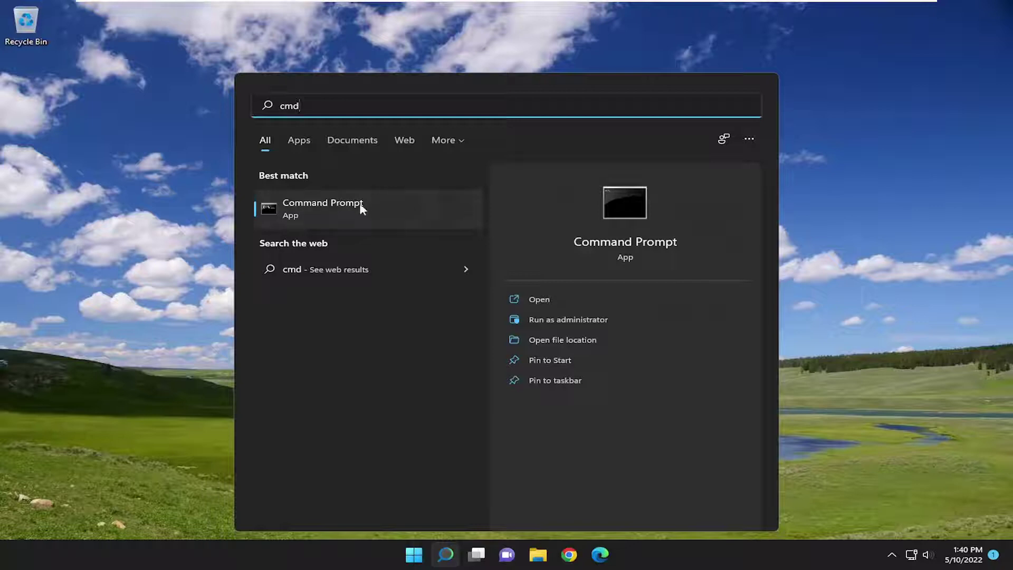
right_click(337, 205)
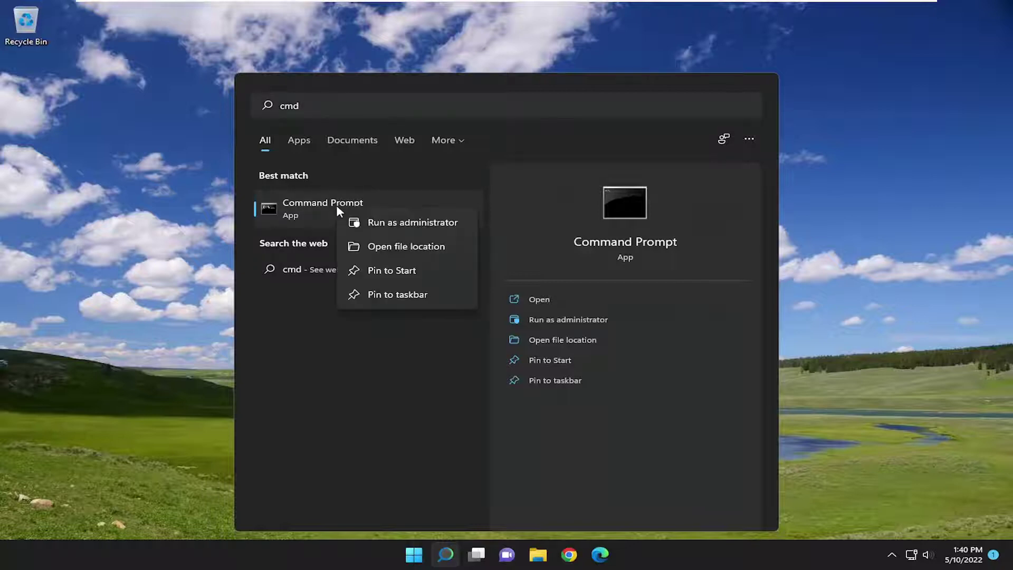
click(398, 224)
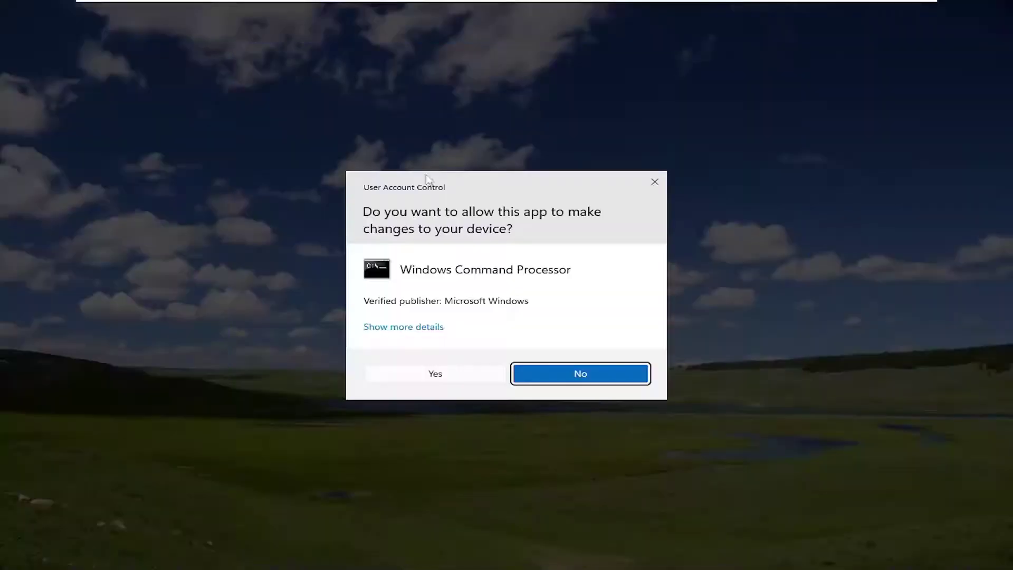
Approve the User Account Control prompt to open the elevated Command Prompt.
click(436, 375)
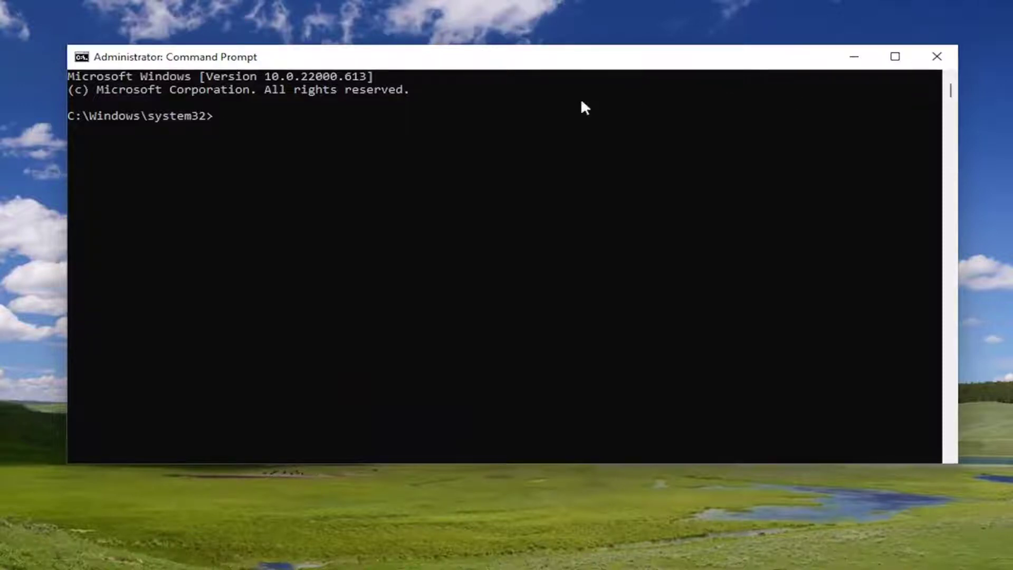
Paste and run attrib +s +h on the %appdata% and %programdata% Startup desktop.ini files.
right_click(458, 53)
mouse_move(525, 179)
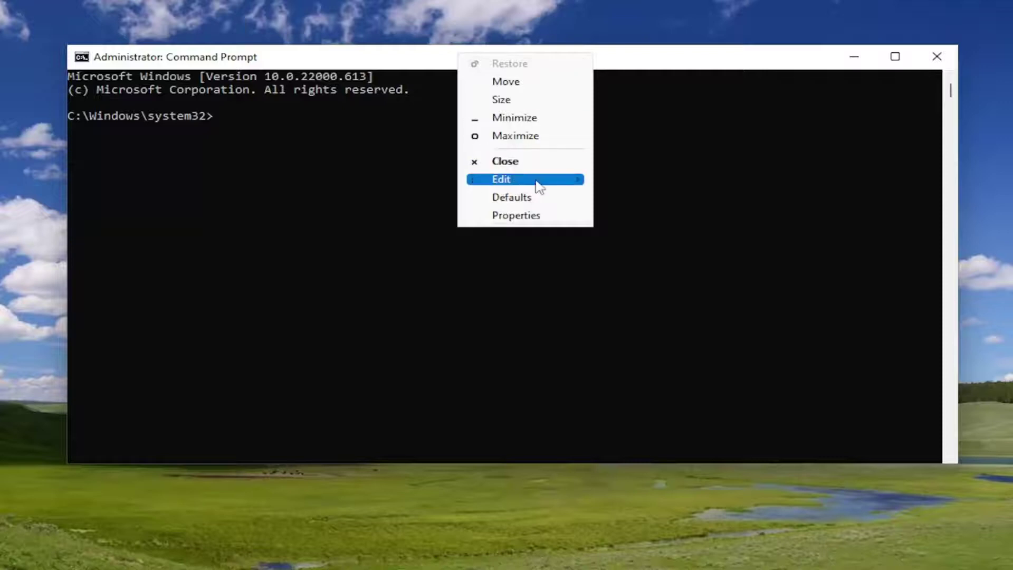
click(636, 215)
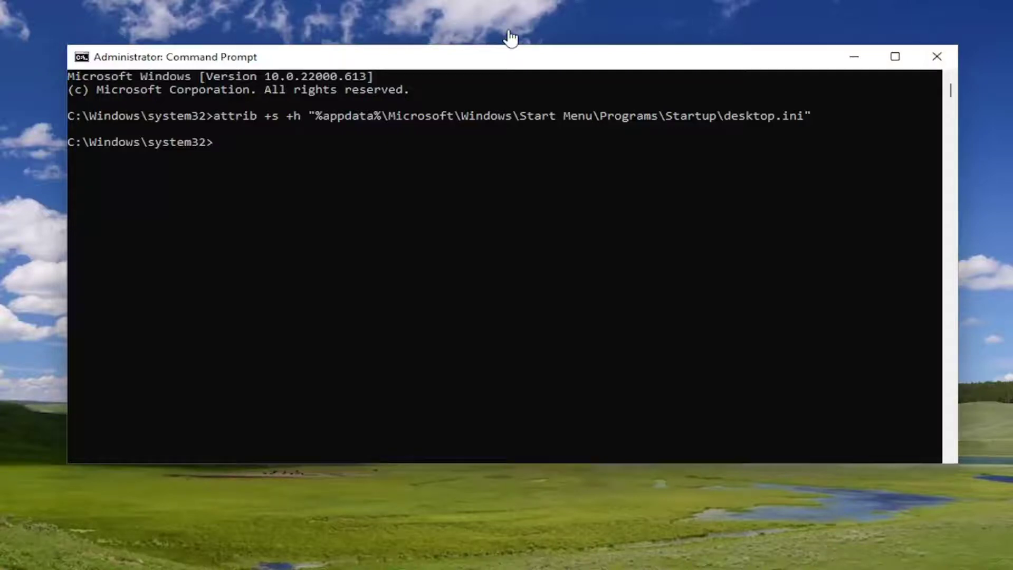
right_click(521, 60)
mouse_move(564, 185)
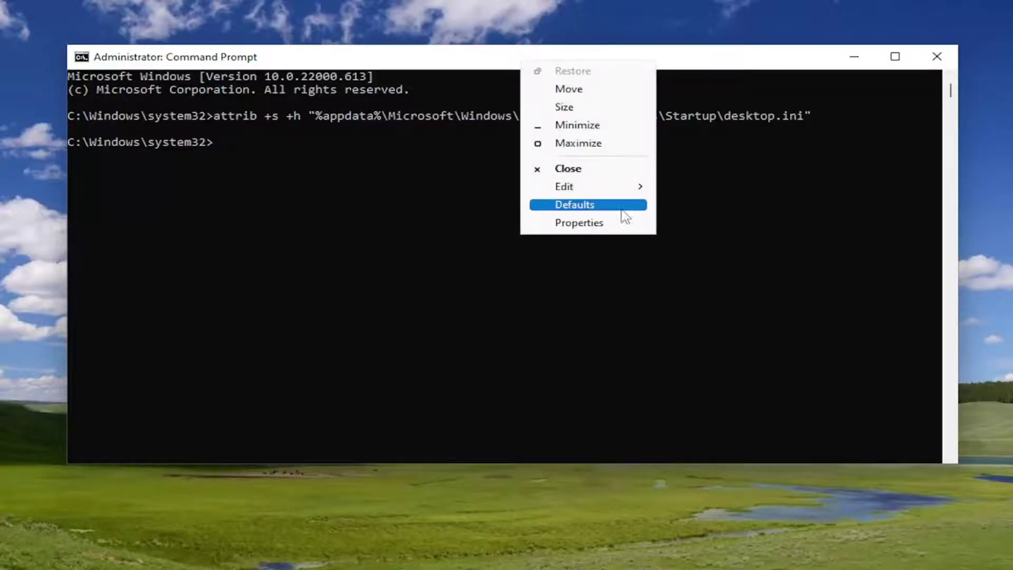
click(712, 225)
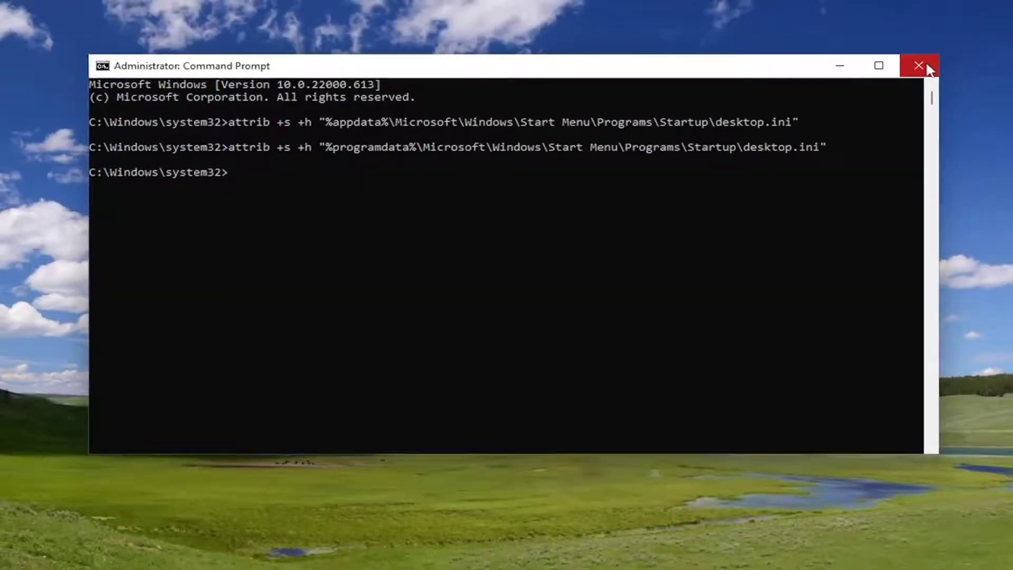
Close the Command Prompt window and open the Start quick link menu's shutdown options.
click(937, 57)
right_click(413, 555)
mouse_move(401, 505)
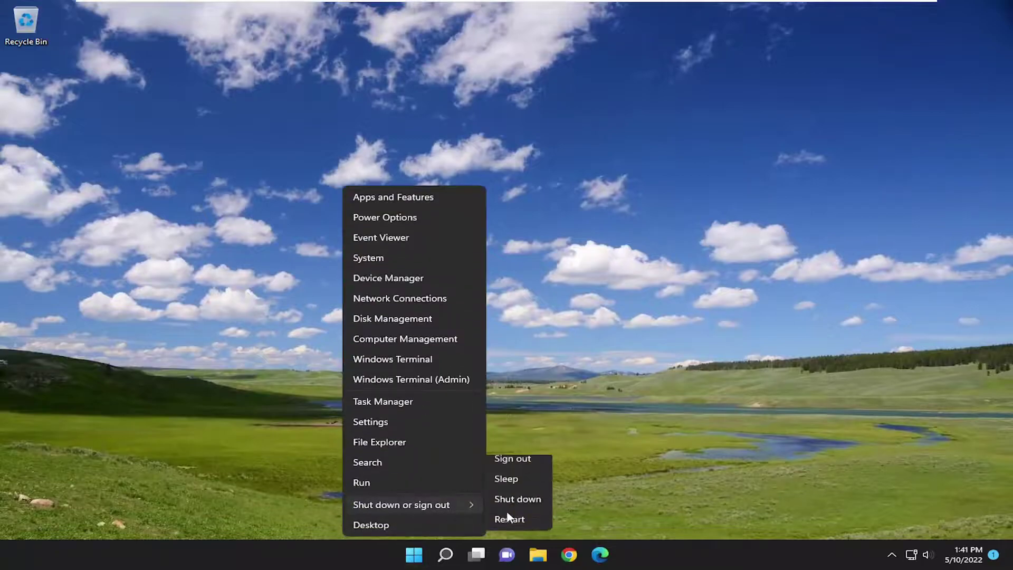